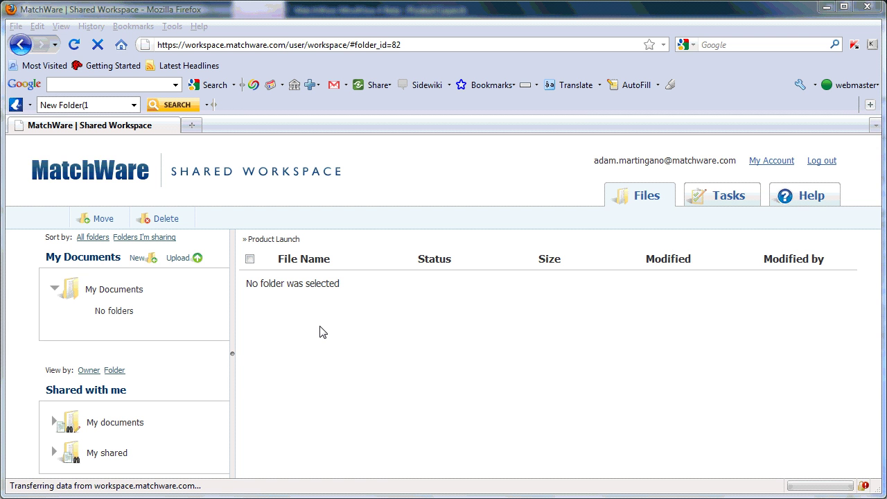
- Create a new folder named "Product Launch" inside My Documents
{"action": "left_click", "coordinate": [131, 295]}
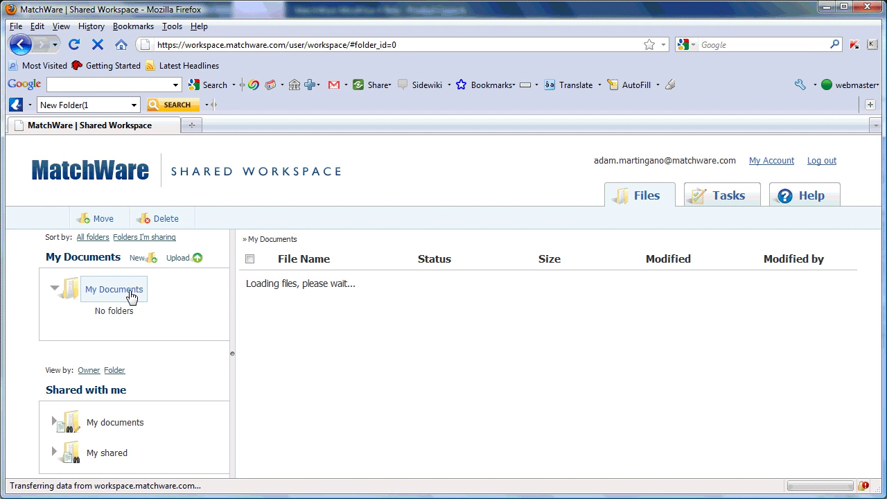
{"action": "left_click", "coordinate": [154, 260]}
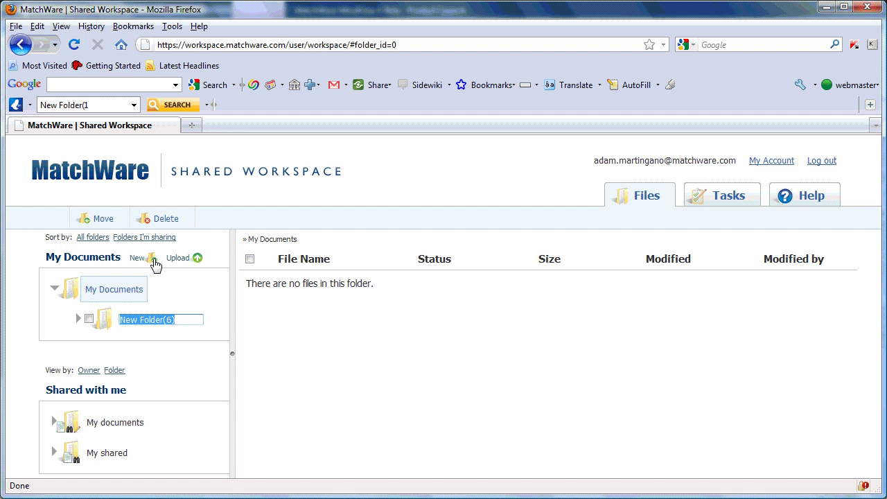
{"action": "type", "text": "Pr"}
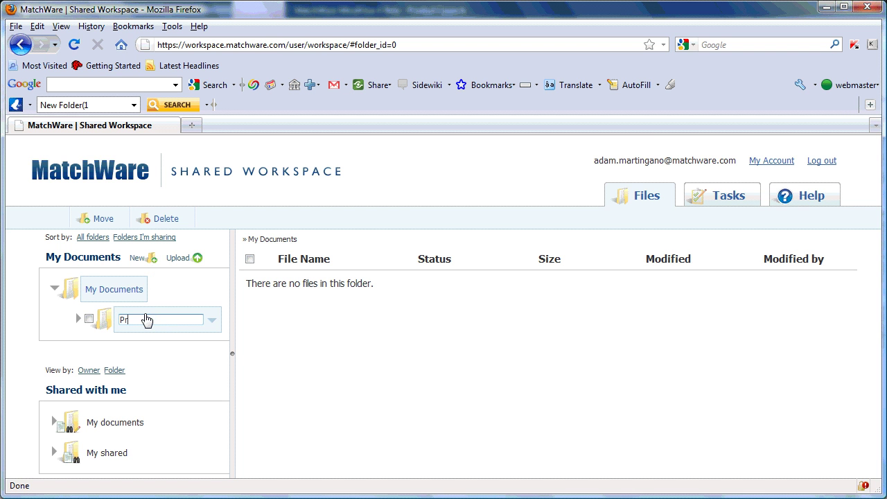
{"action": "type", "text": "oduct Launch"}
{"action": "key", "text": "Return"}
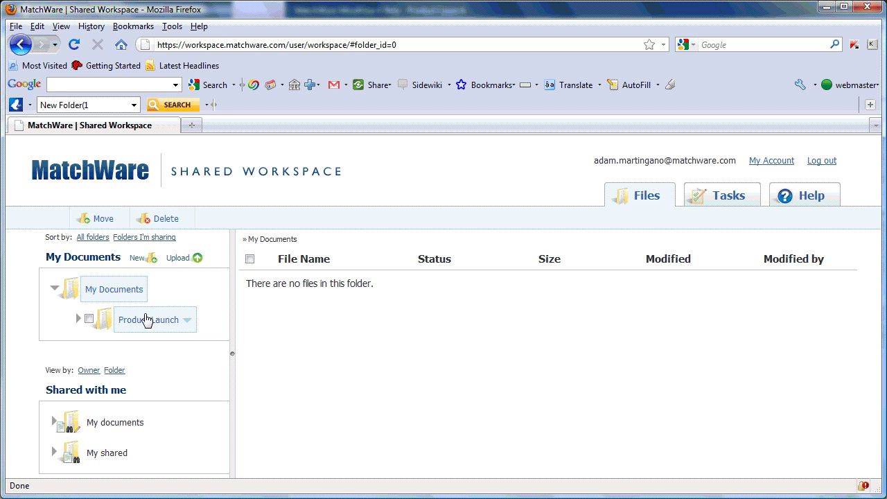
- Upload the Product Launch.mvdx file from the local Product Launch folder into My Documents
{"action": "left_click", "coordinate": [197, 259]}
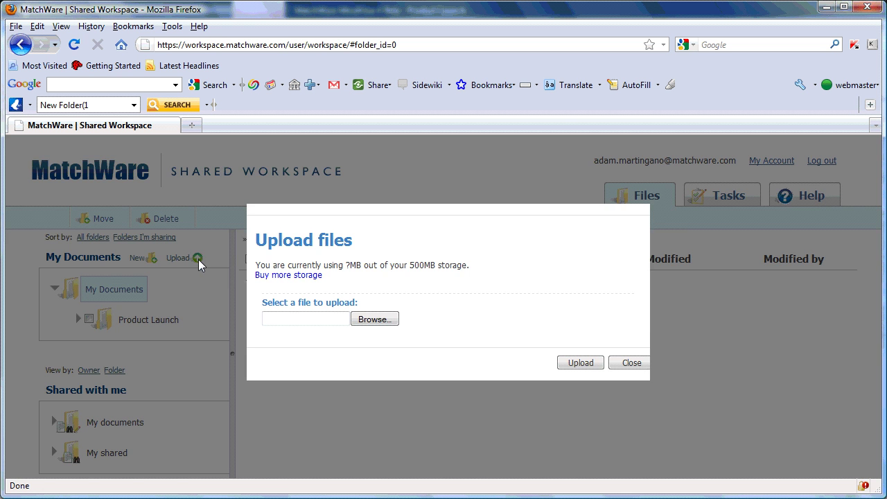
{"action": "left_click", "coordinate": [374, 320]}
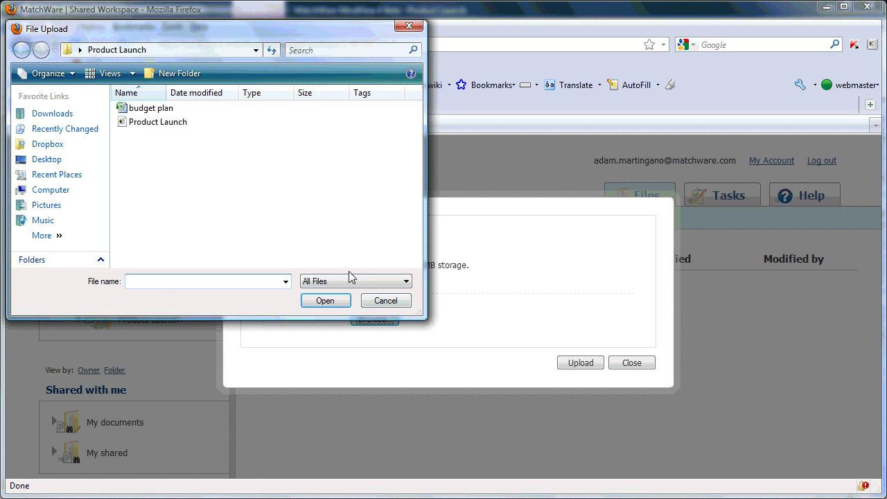
{"action": "left_click", "coordinate": [160, 125]}
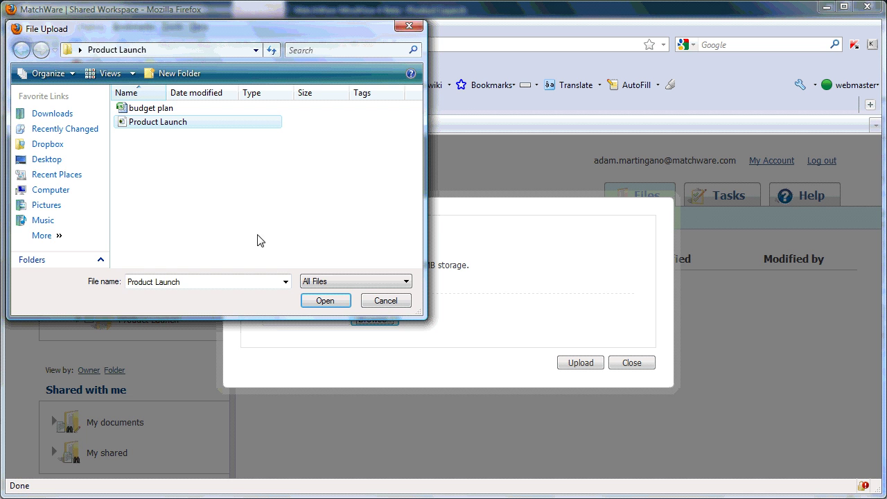
{"action": "left_click", "coordinate": [322, 300]}
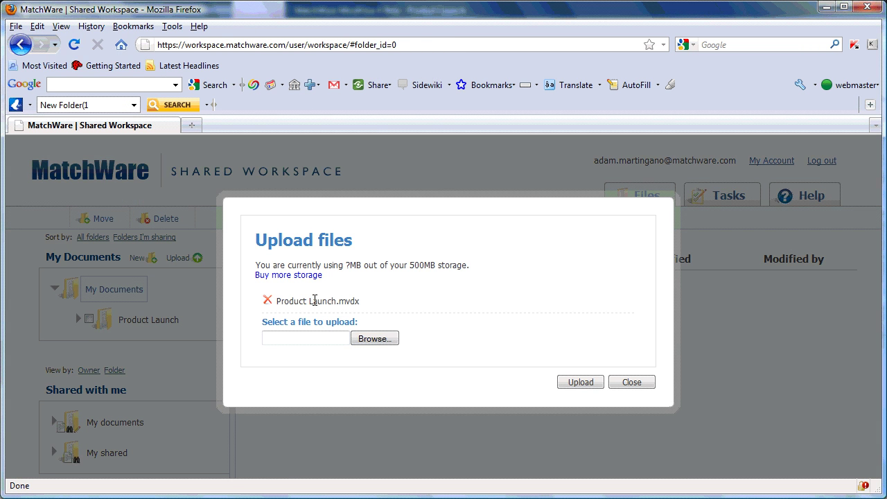
{"action": "left_click", "coordinate": [575, 382]}
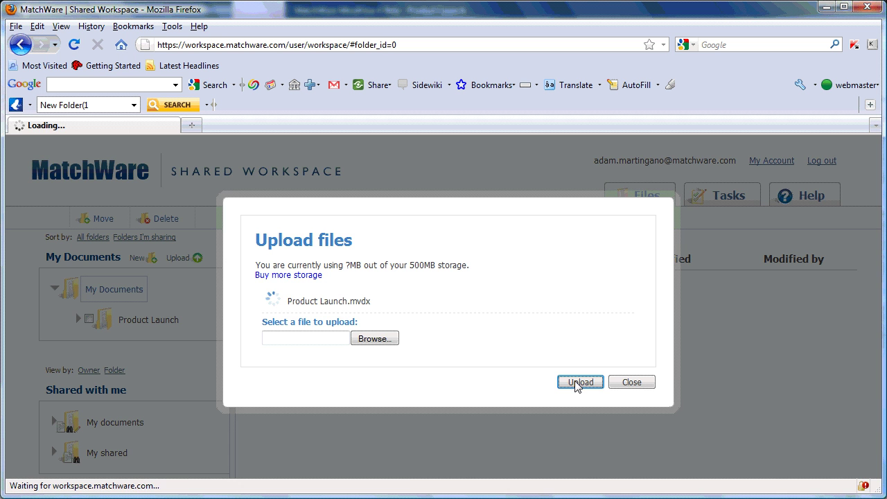
{"action": "left_click", "coordinate": [628, 386]}
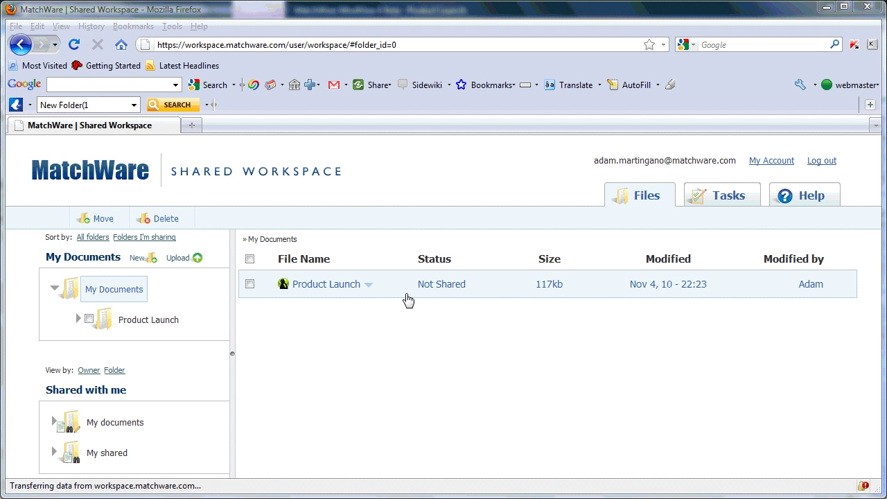
- Share the Product Launch file with the first three internal users, giving the second one edit access and the other two view access
{"action": "left_click", "coordinate": [368, 288]}
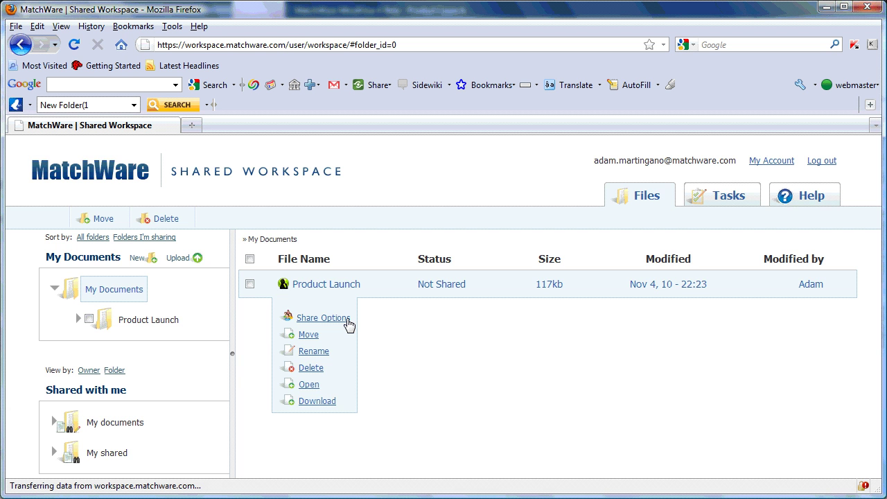
{"action": "left_click", "coordinate": [323, 318]}
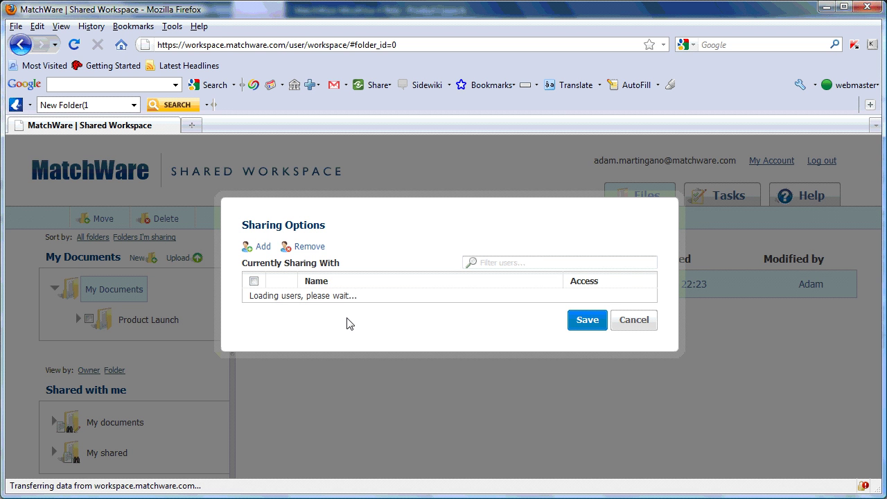
{"action": "left_click", "coordinate": [263, 251]}
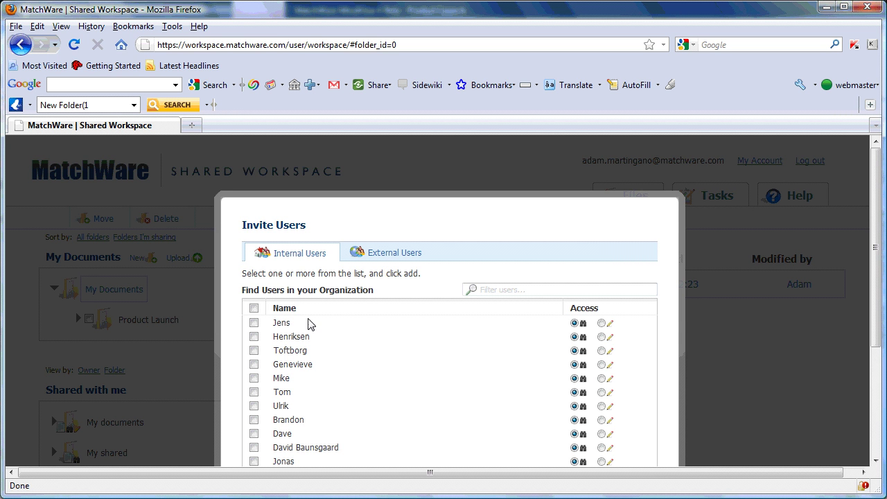
{"action": "left_click", "coordinate": [254, 323]}
{"action": "left_click", "coordinate": [254, 336]}
{"action": "left_click", "coordinate": [254, 351]}
{"action": "left_click", "coordinate": [602, 336]}
{"action": "scroll", "coordinate": [552, 346], "scroll_direction": "down", "scroll_amount": 4}
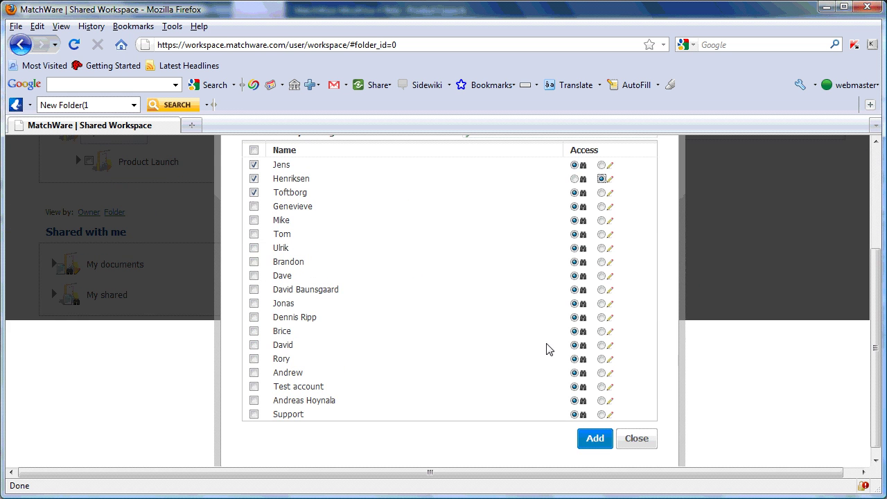
{"action": "left_click", "coordinate": [592, 439]}
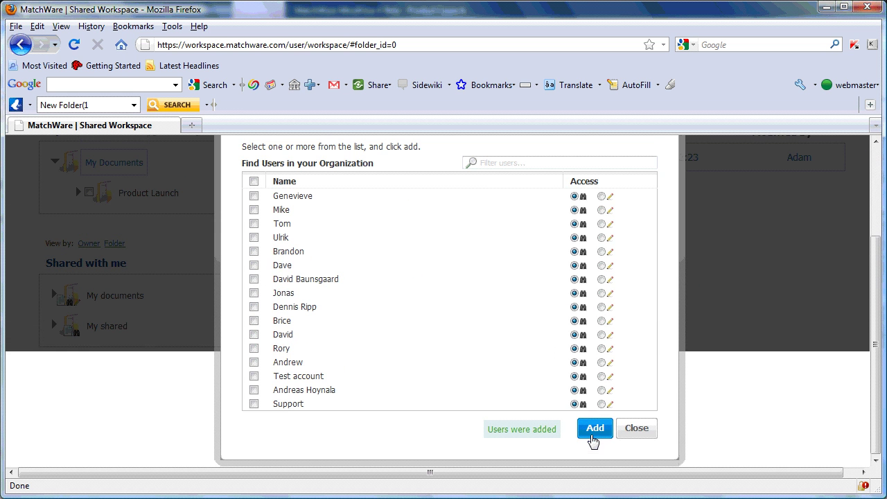
{"action": "left_click", "coordinate": [638, 428]}
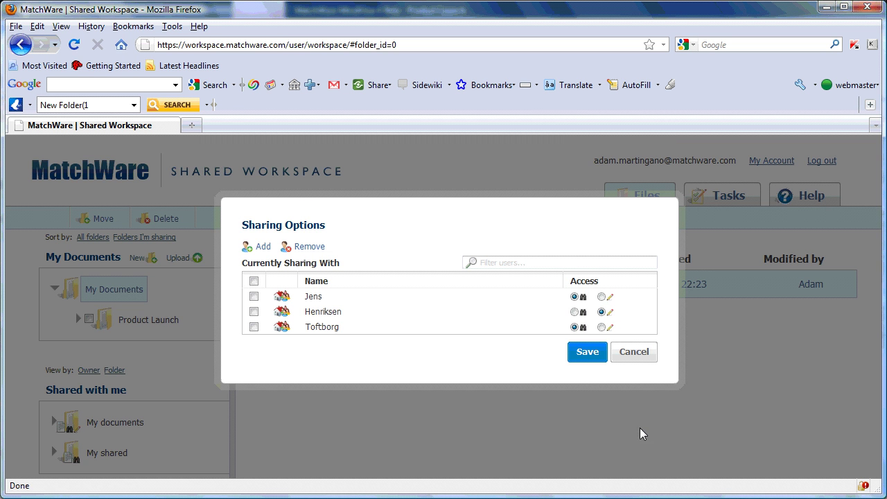
{"action": "left_click", "coordinate": [586, 354]}
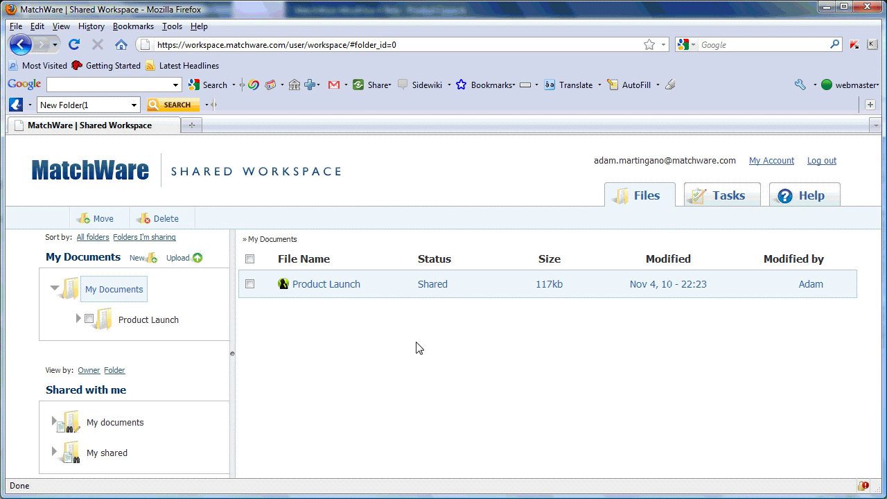
- Edit the sharing members of the Product Launch file, giving the second listed user edit access, and save
{"action": "mouse_move", "coordinate": [406, 297]}
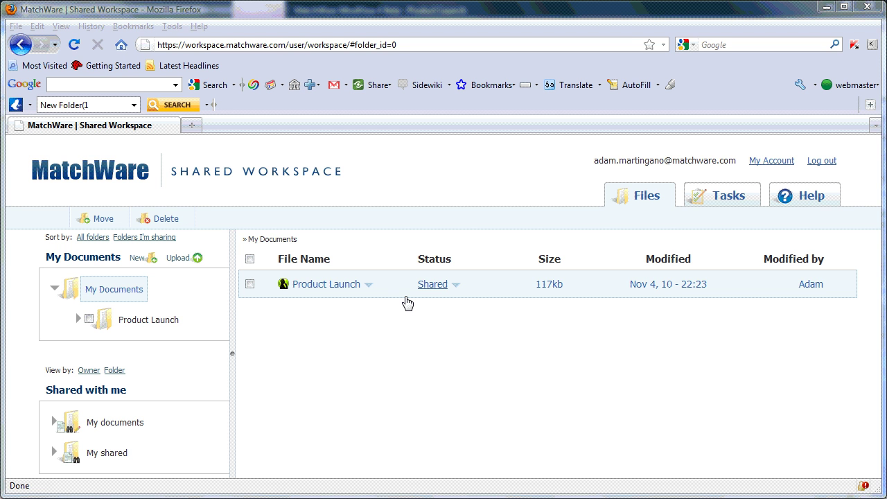
{"action": "left_click", "coordinate": [456, 286]}
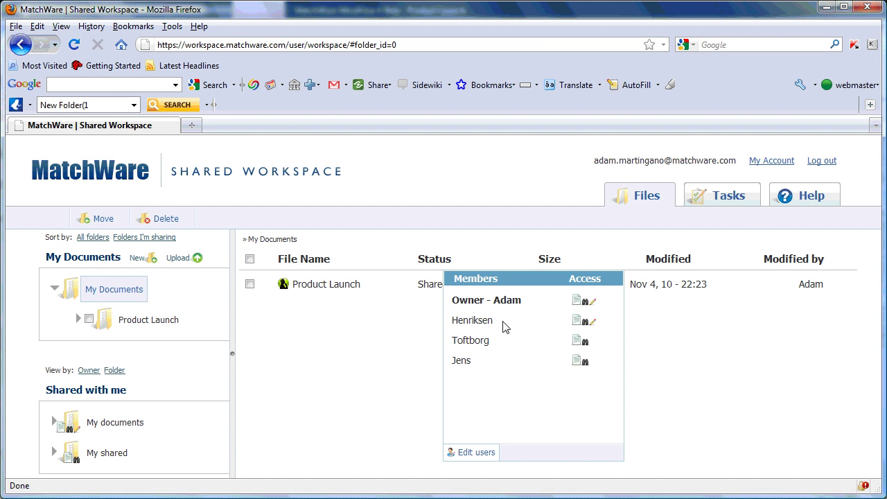
{"action": "left_click", "coordinate": [476, 452]}
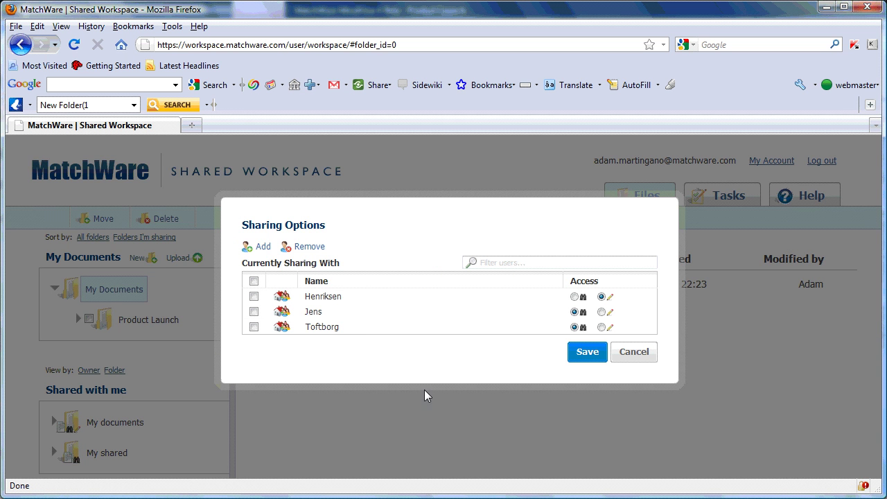
{"action": "left_click", "coordinate": [254, 311]}
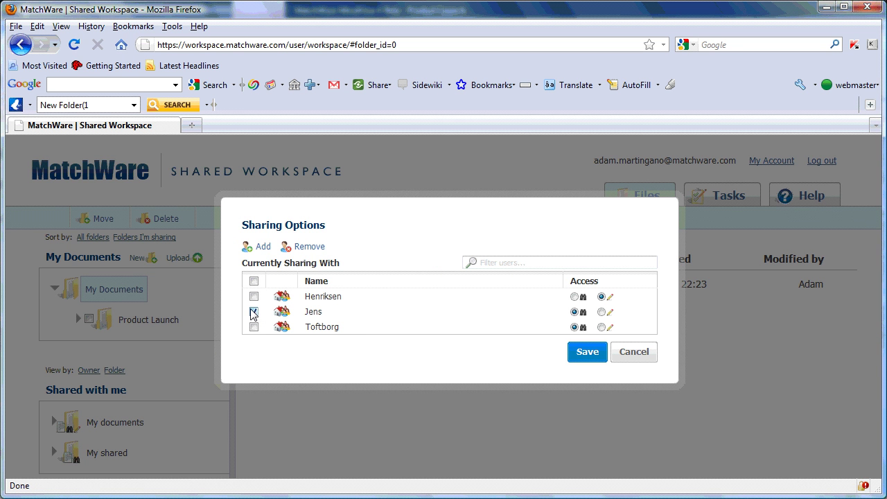
{"action": "left_click", "coordinate": [601, 311]}
{"action": "left_click", "coordinate": [587, 356]}
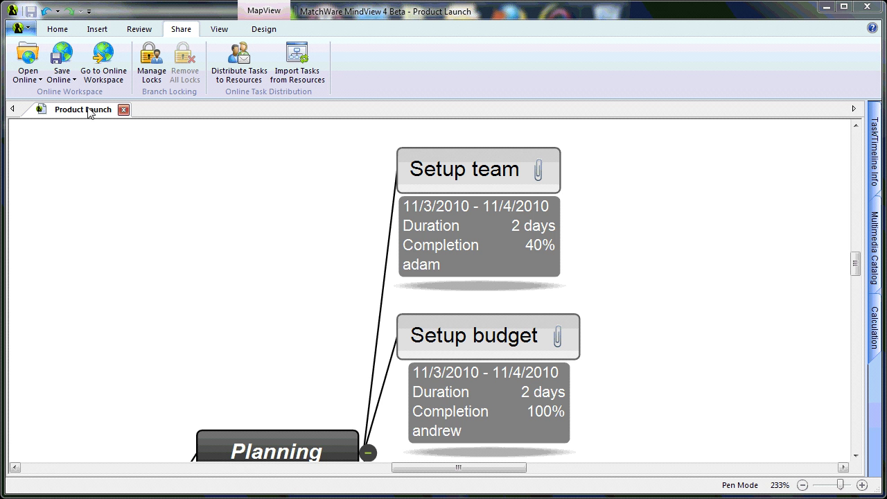
{"action": "left_click", "coordinate": [74, 84]}
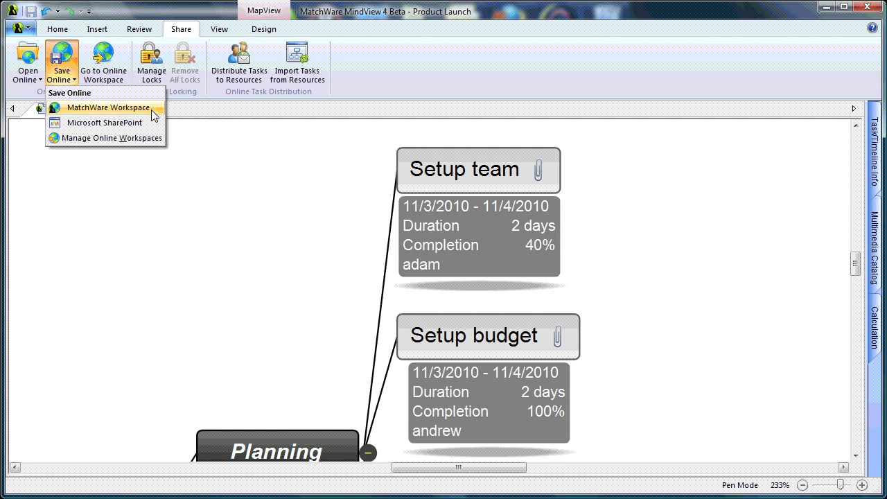
{"action": "left_click", "coordinate": [36, 77]}
{"action": "left_click", "coordinate": [37, 81]}
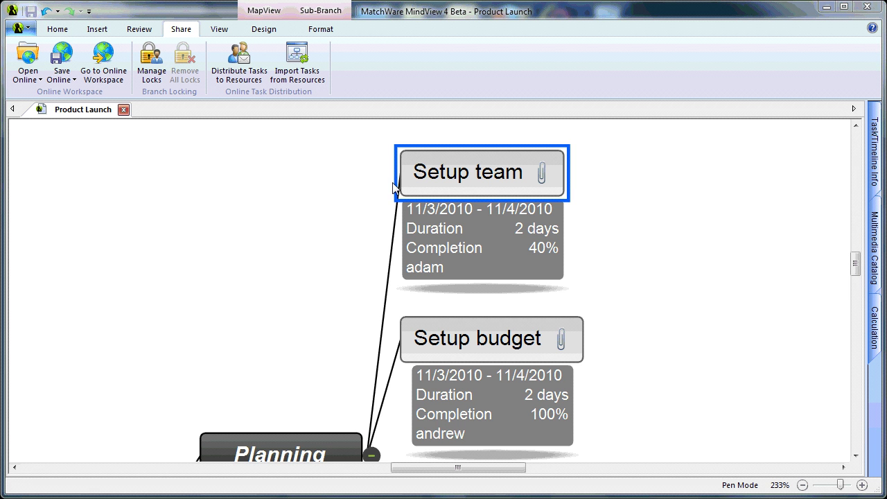
- Add the workspace user who has Read Only document access to the branch locking of the Setup team branch
{"action": "left_click", "coordinate": [150, 60]}
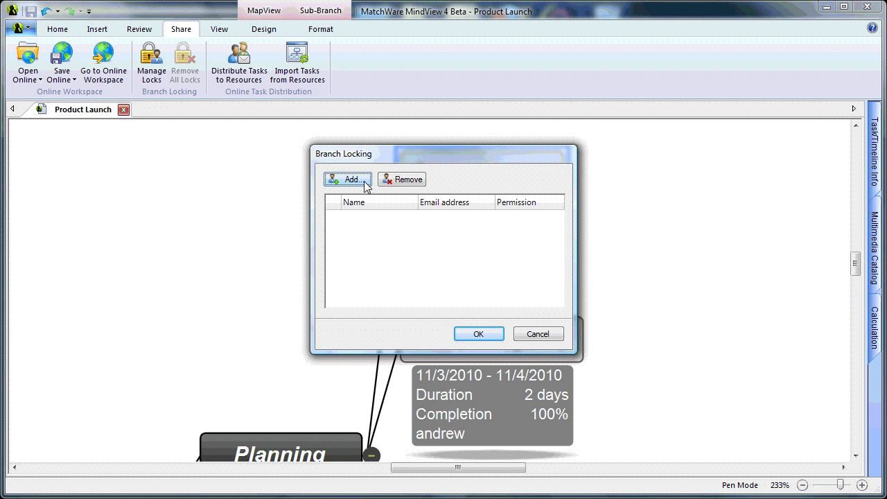
{"action": "left_click", "coordinate": [365, 182]}
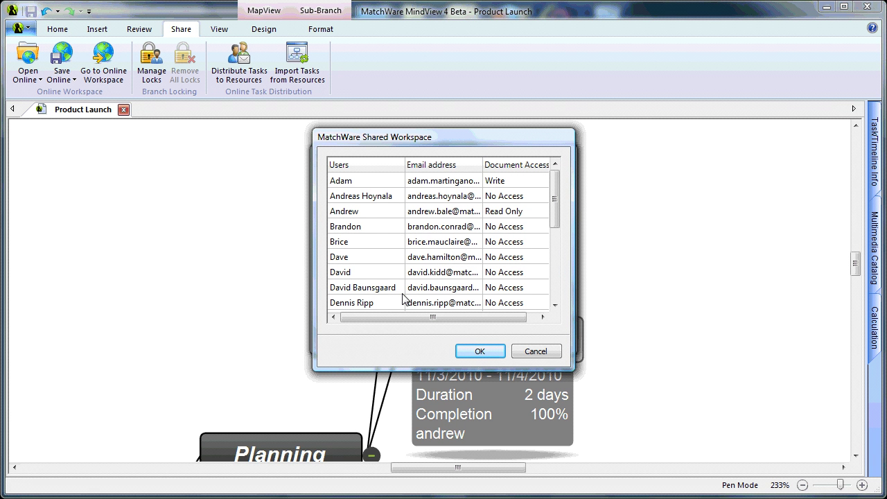
{"action": "left_click", "coordinate": [358, 214]}
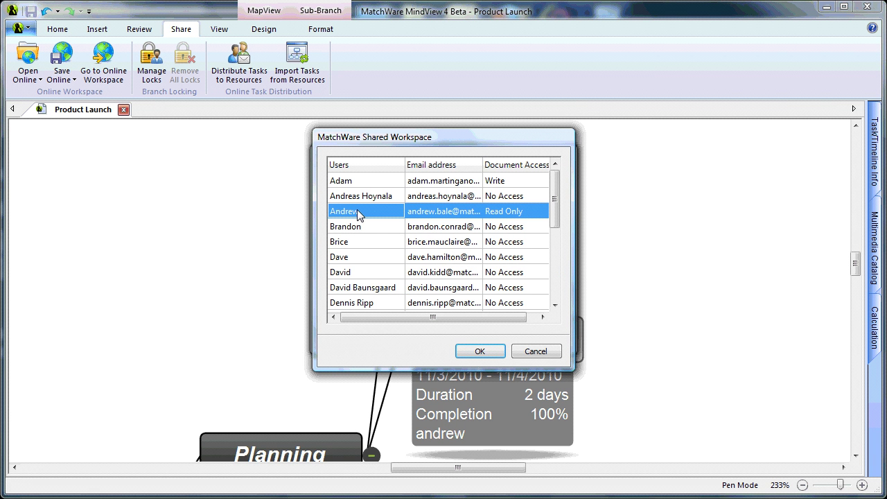
{"action": "left_click", "coordinate": [356, 226], "text": "ctrl"}
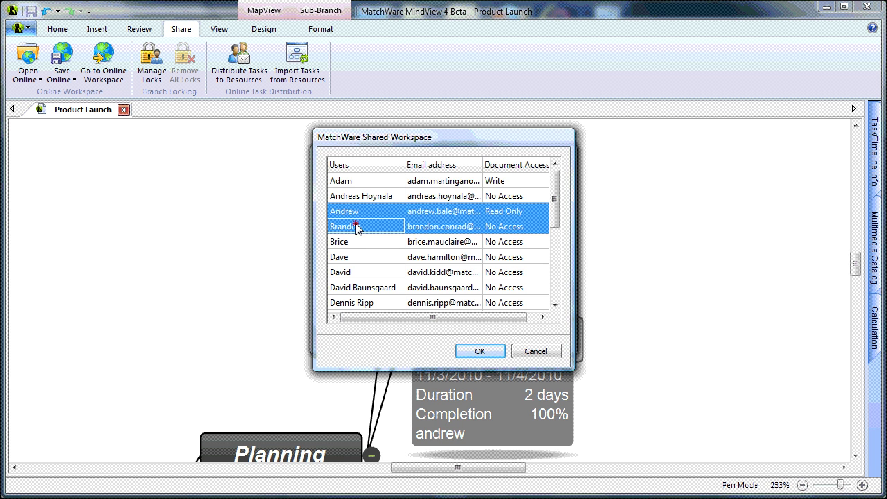
{"action": "left_click", "coordinate": [358, 212]}
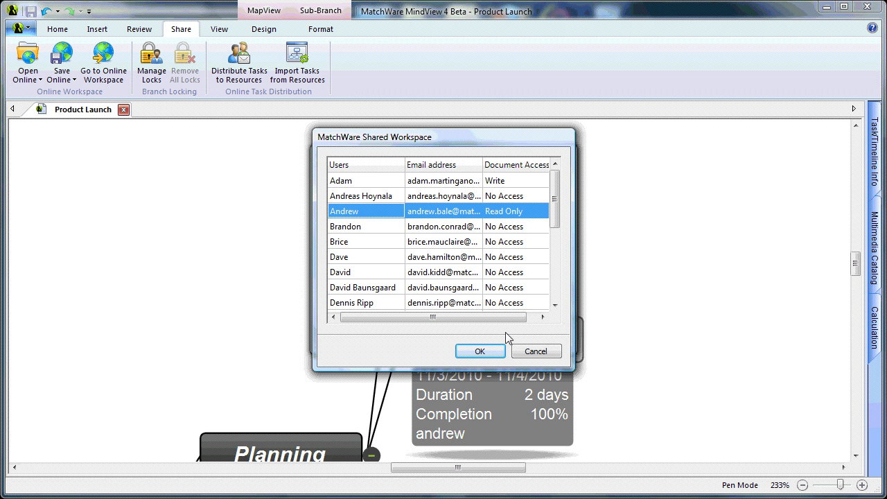
{"action": "left_click", "coordinate": [476, 351]}
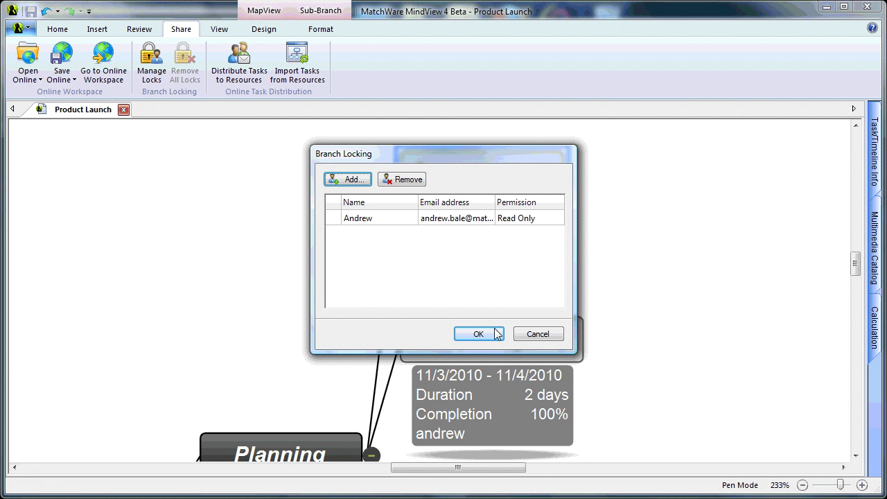
- Set the added user's branch permission to Read Only and apply the lock to the Setup team branch
{"action": "left_click", "coordinate": [555, 220]}
{"action": "left_click", "coordinate": [557, 218]}
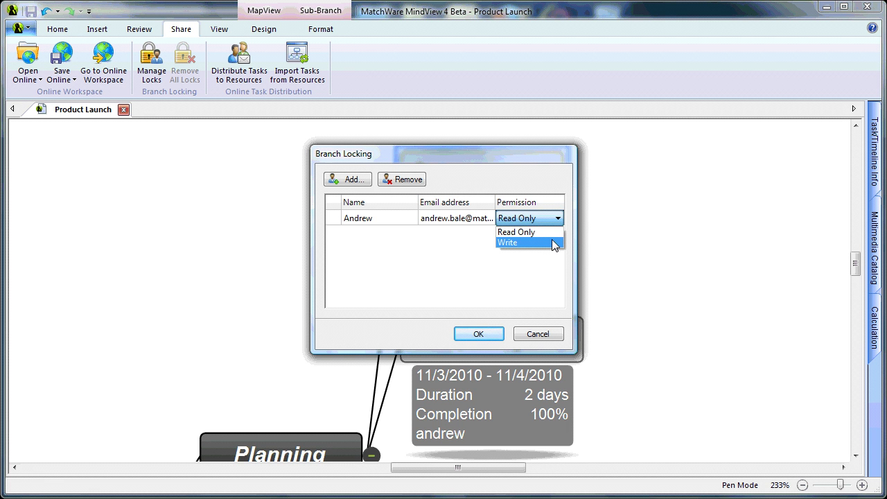
{"action": "left_click", "coordinate": [553, 234]}
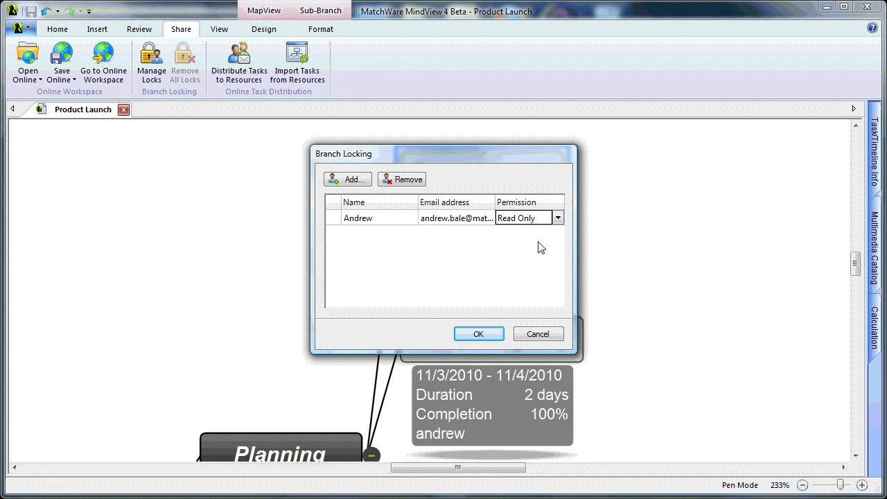
{"action": "left_click", "coordinate": [494, 336]}
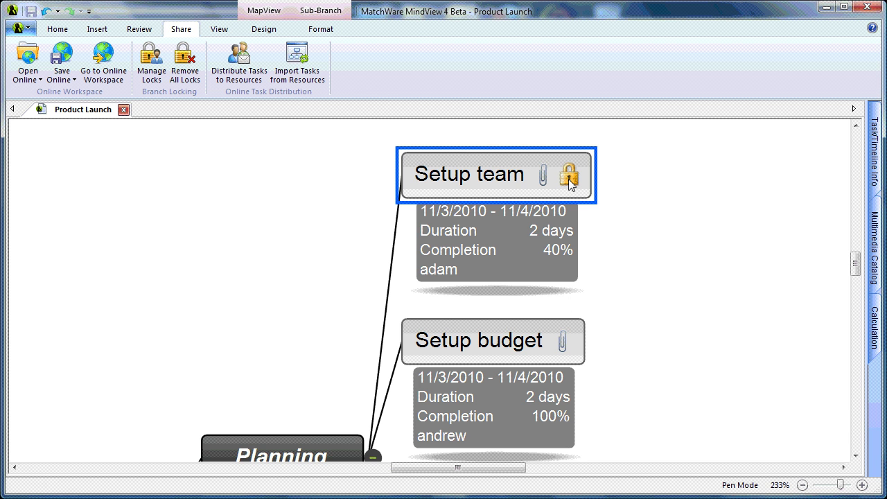
- Remove all branch locks from the Product Launch mind map
{"action": "mouse_move", "coordinate": [568, 179]}
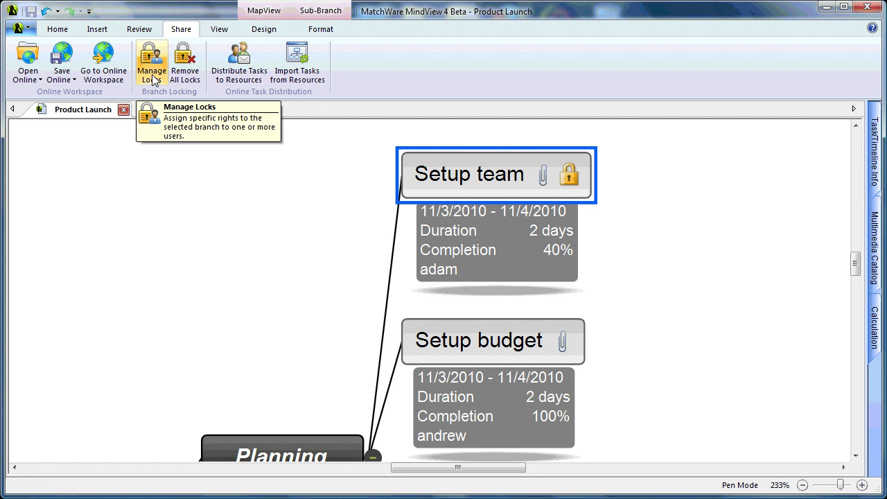
{"action": "left_click", "coordinate": [183, 78]}
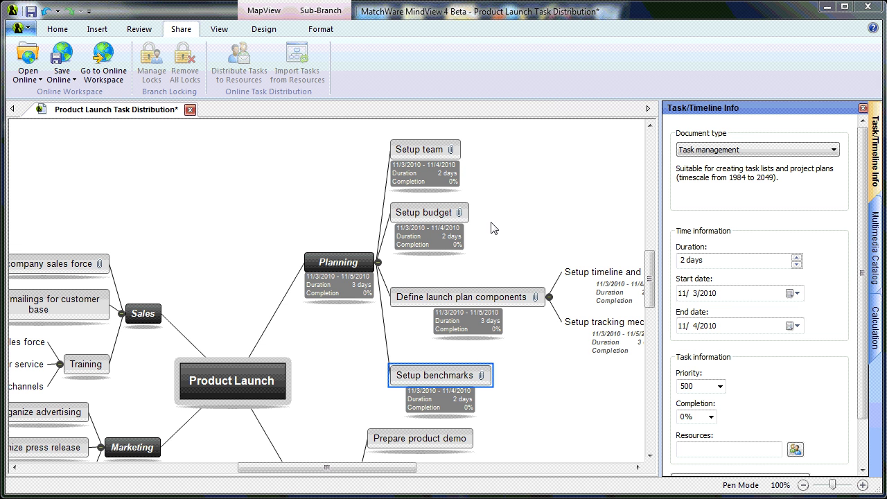
- Assign the last resource in the project's resource list to the Setup team branch
{"action": "left_click", "coordinate": [426, 153]}
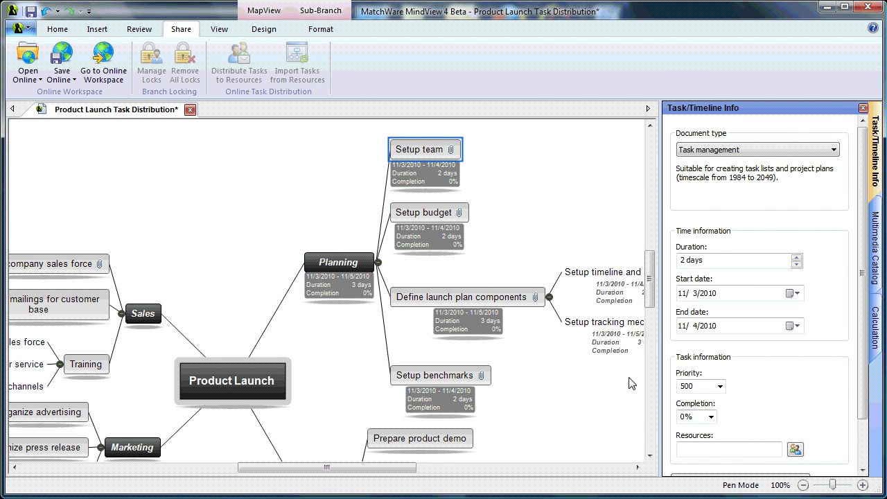
{"action": "left_click", "coordinate": [794, 449]}
{"action": "left_click", "coordinate": [437, 184]}
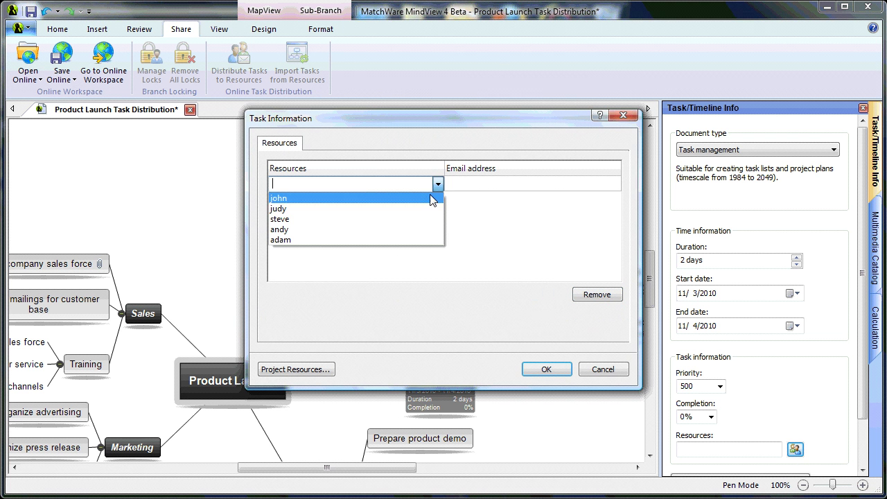
{"action": "left_click", "coordinate": [417, 239]}
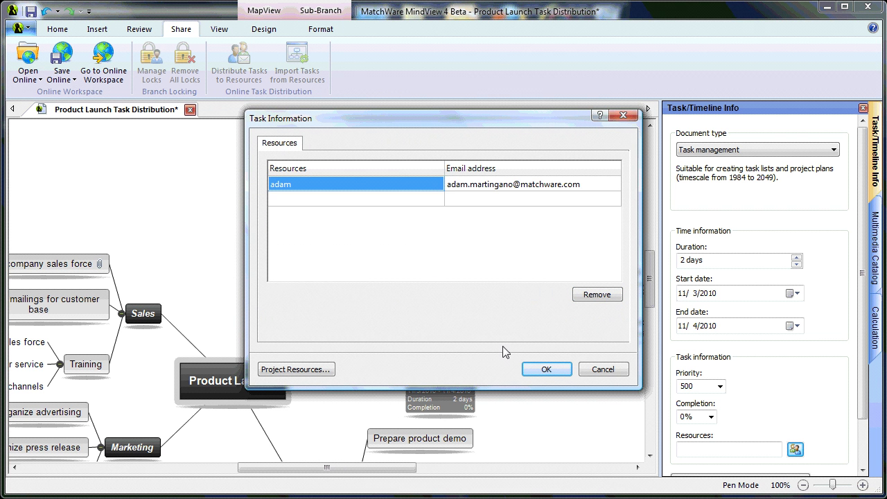
{"action": "left_click", "coordinate": [541, 369]}
- Assign the same last-listed resource to the Setup budget branch
{"action": "left_click", "coordinate": [450, 221]}
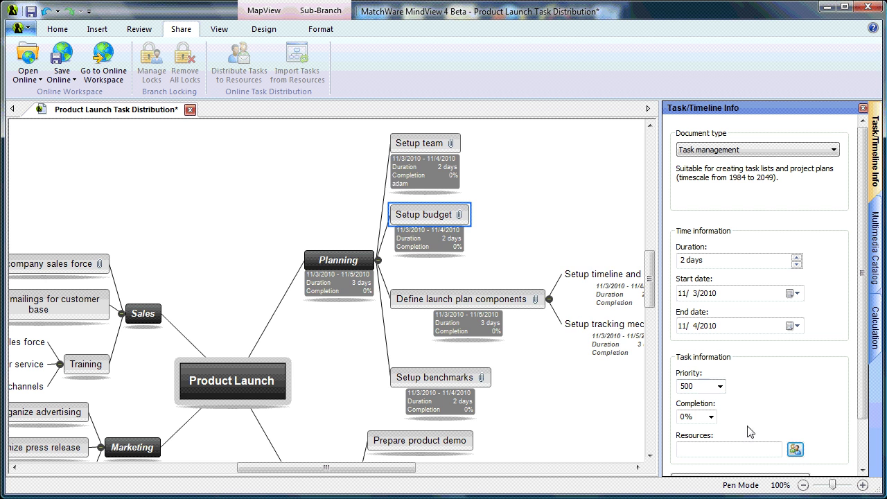
{"action": "left_click", "coordinate": [795, 449]}
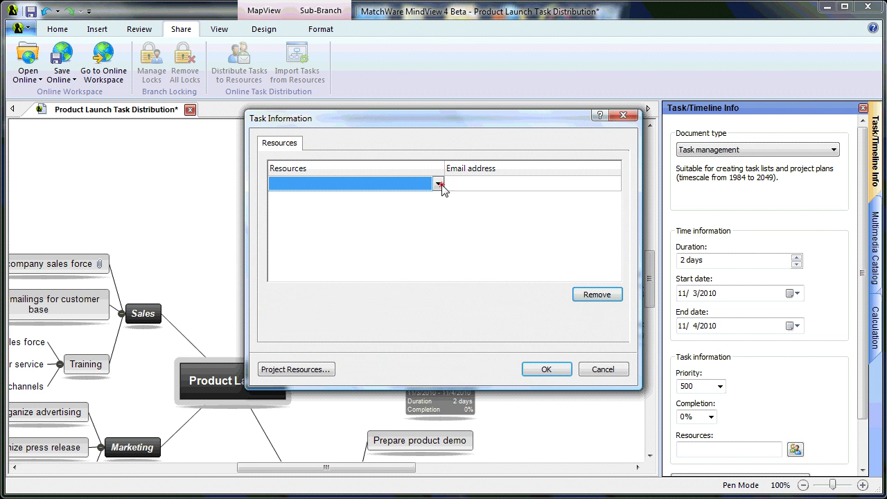
{"action": "left_click", "coordinate": [438, 183]}
{"action": "left_click", "coordinate": [424, 242]}
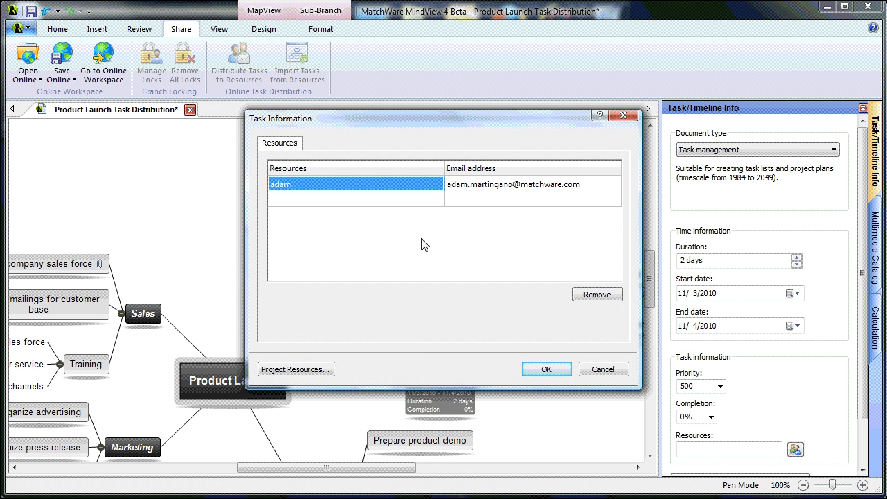
{"action": "left_click", "coordinate": [545, 365]}
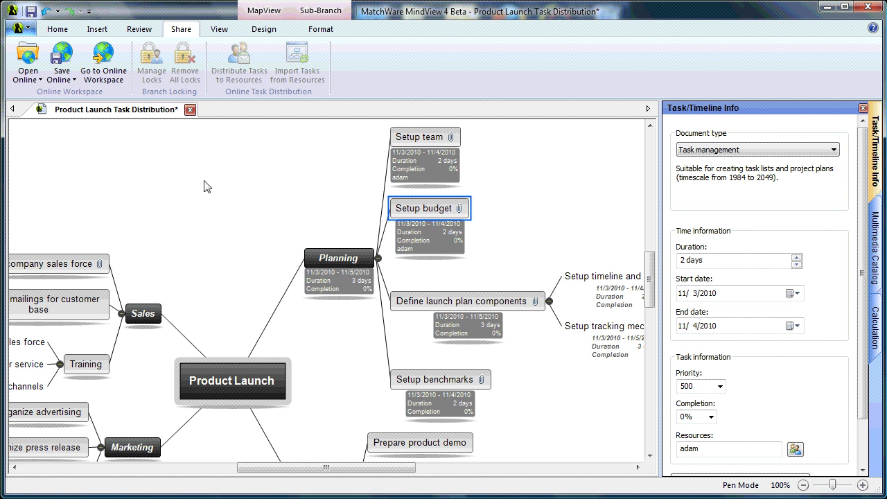
- Save the map online to the MatchWare Workspace as Product Launch Task Distribution inside the Product Launch folder
{"action": "left_click", "coordinate": [73, 81]}
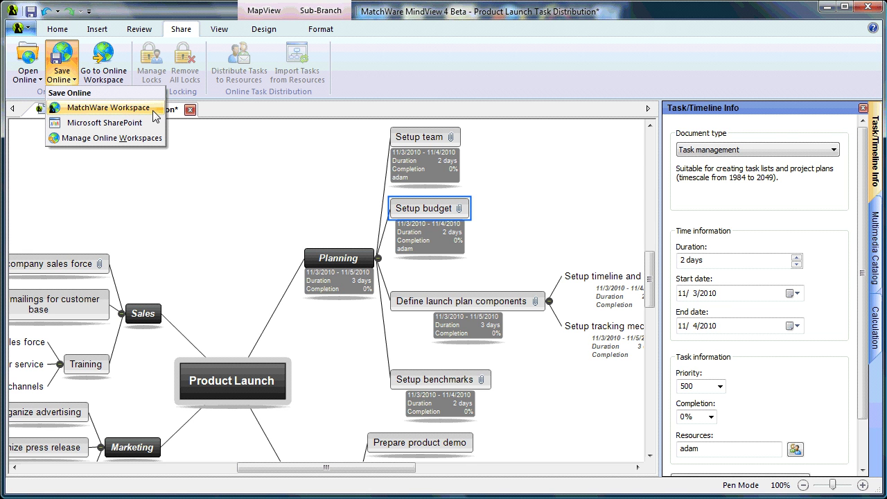
{"action": "left_click", "coordinate": [153, 109]}
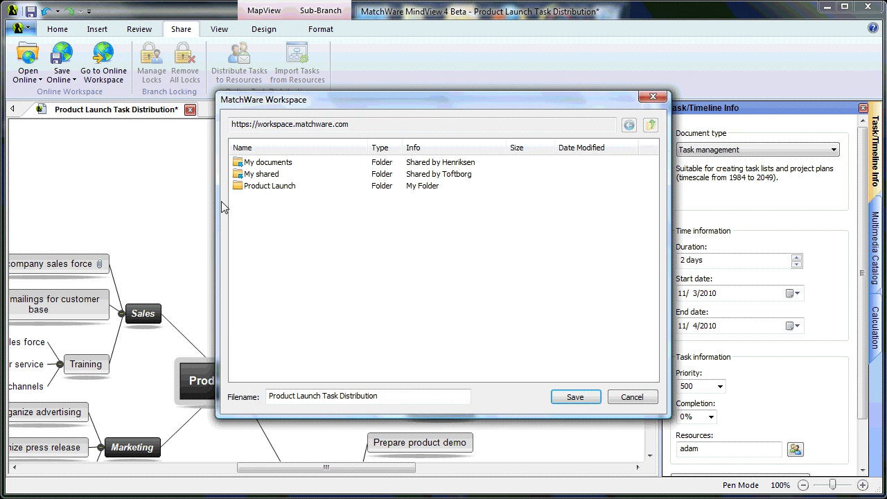
{"action": "double_click", "coordinate": [269, 185]}
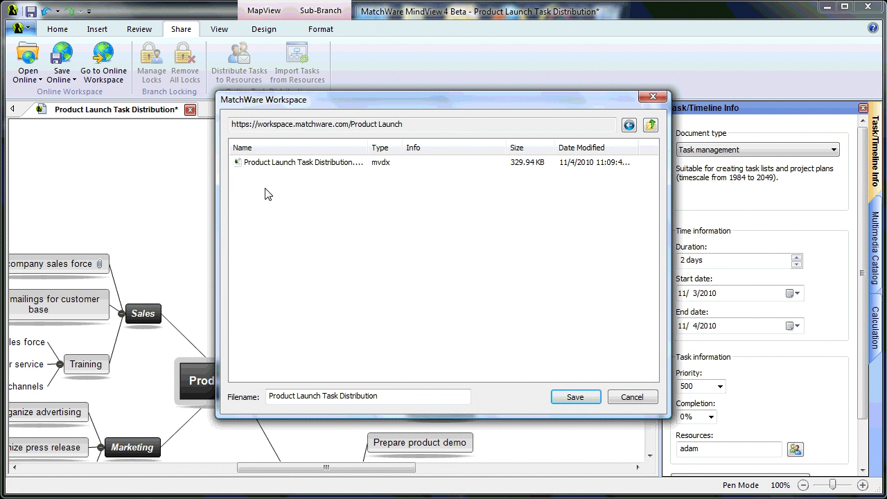
{"action": "left_click", "coordinate": [572, 397]}
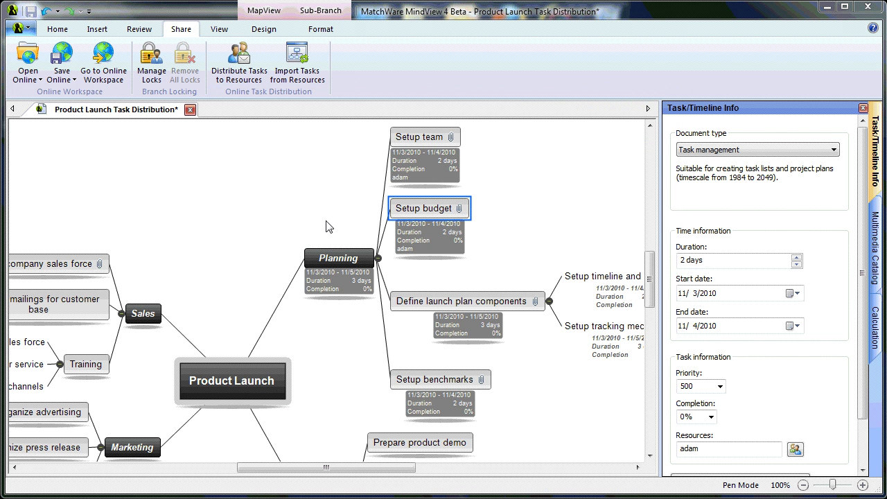
- Distribute the tasks to resources with only Completion editable and e-mail links for new tasks, and return to MindView from the browser
{"action": "left_click", "coordinate": [254, 76]}
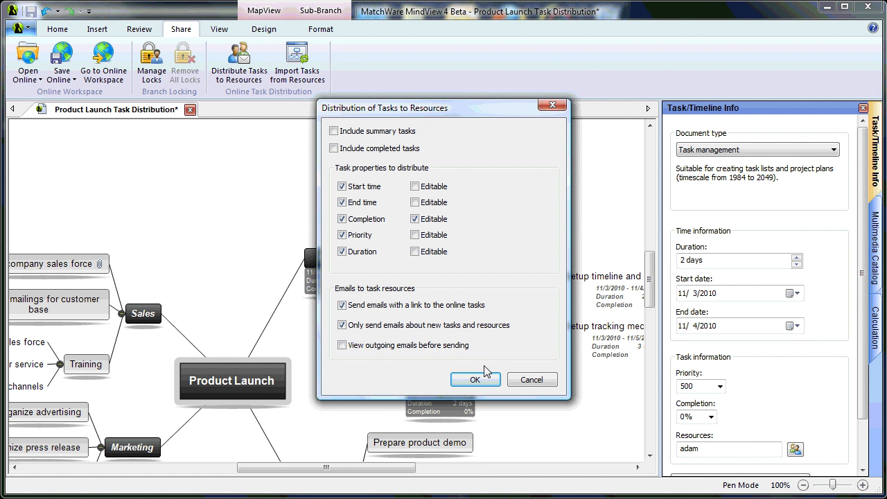
{"action": "left_click", "coordinate": [485, 381]}
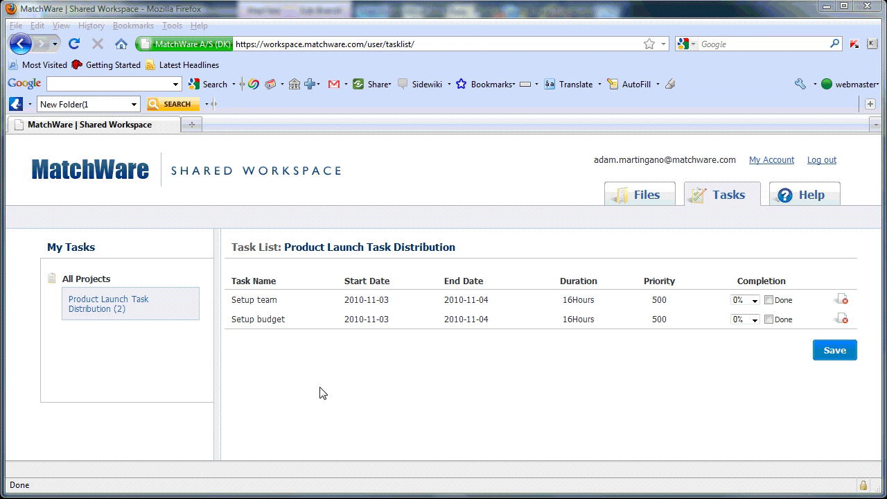
{"action": "left_click", "coordinate": [346, 478]}
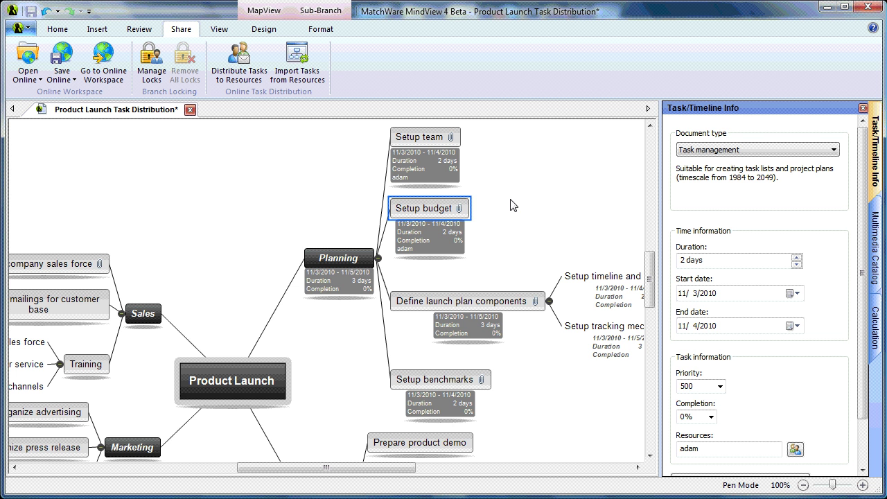
- Switch to the workspace task list in Firefox, set Setup team to 40% completion, mark Setup budget as Done, and save
{"action": "left_click", "coordinate": [313, 482]}
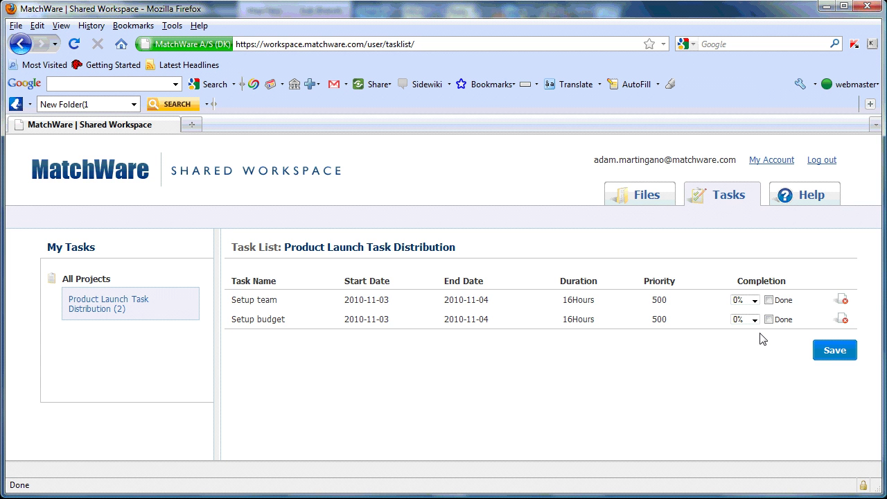
{"action": "left_click", "coordinate": [753, 301]}
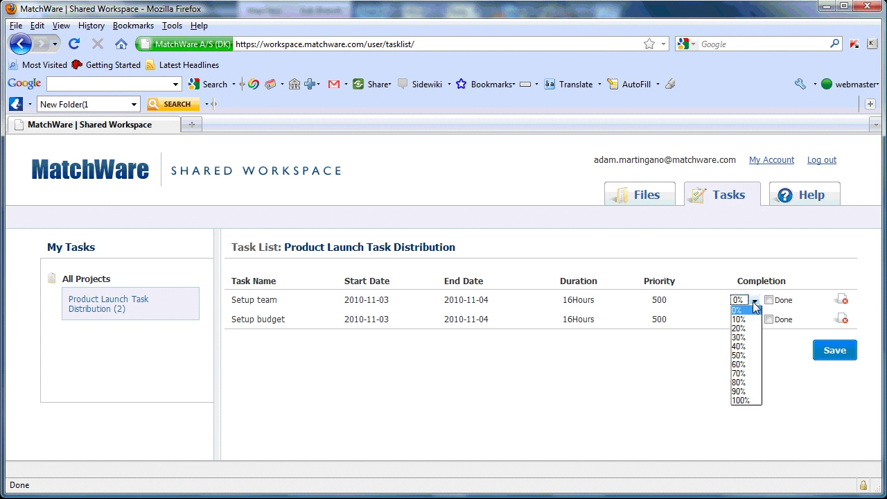
{"action": "left_click", "coordinate": [752, 345]}
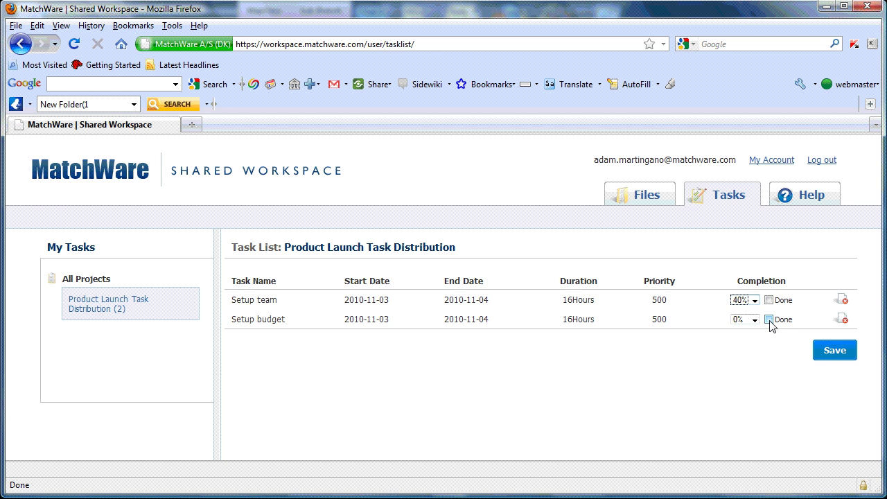
{"action": "left_click", "coordinate": [768, 320]}
{"action": "left_click", "coordinate": [827, 351]}
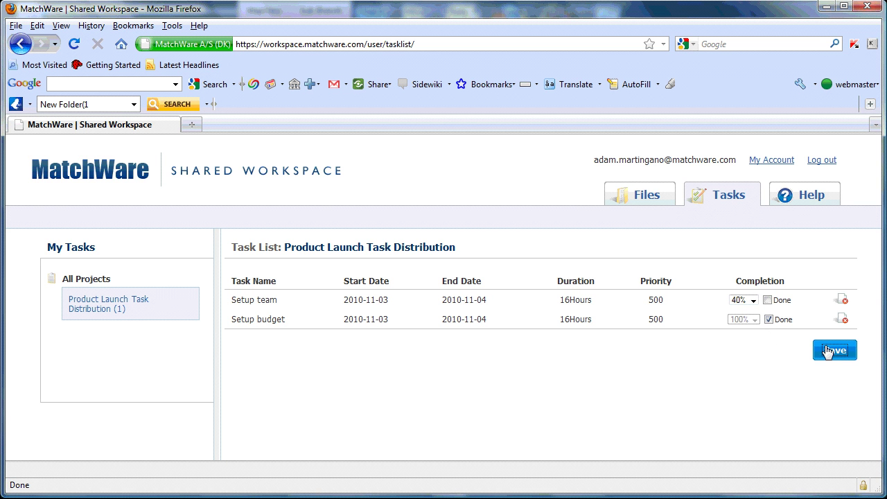
- Switch to MindView and import the updated tasks from the resources into the Product Launch map
{"action": "left_click", "coordinate": [442, 269]}
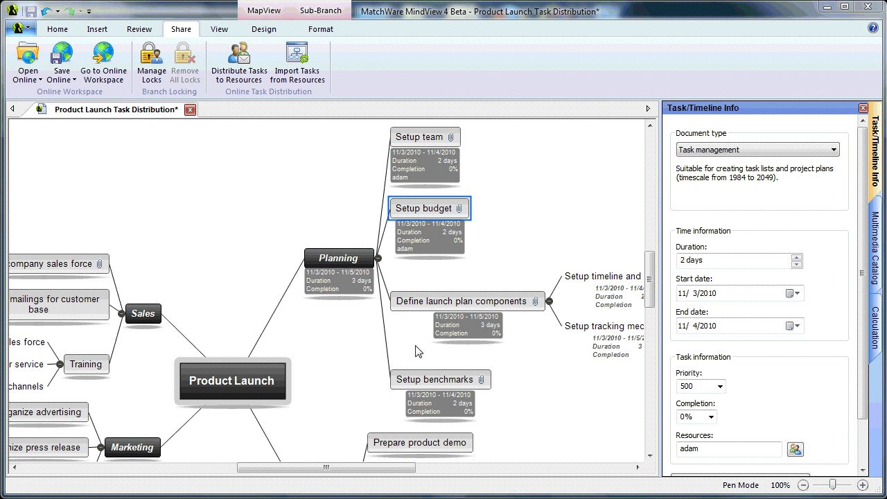
{"action": "left_click", "coordinate": [317, 58]}
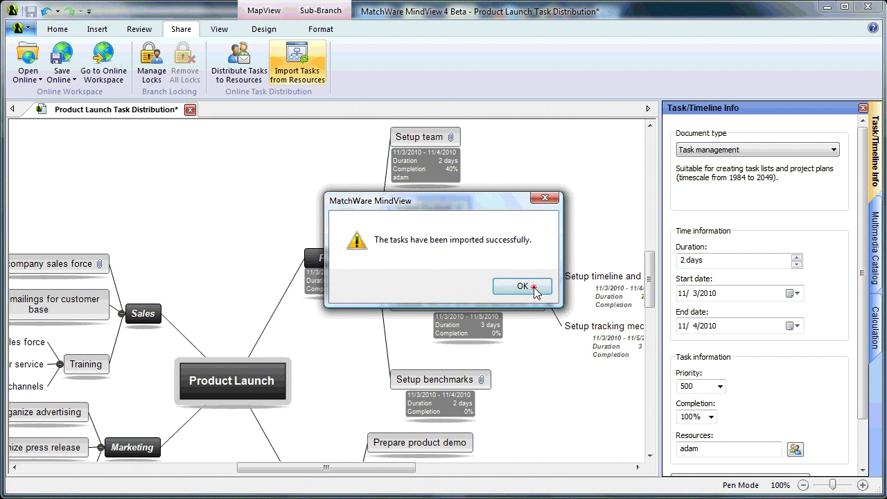
{"action": "left_click", "coordinate": [534, 288]}
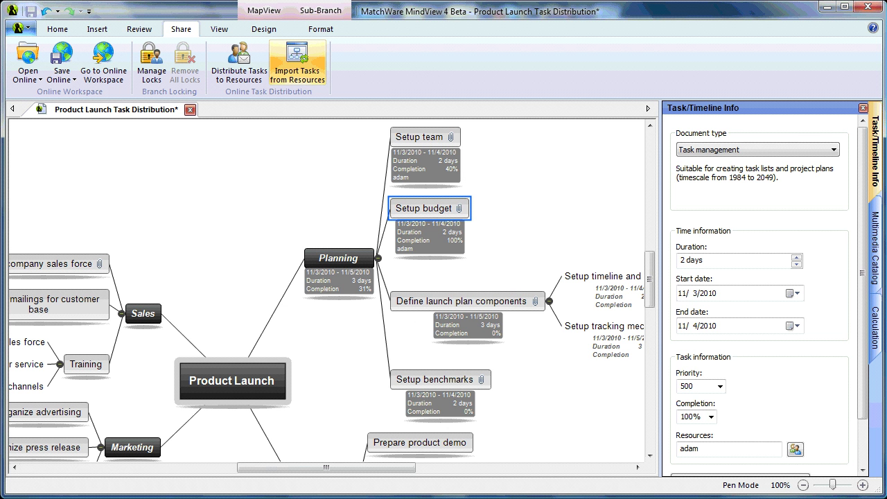
- Switch back to Firefox to compare the completion values in the Product Launch Task Distribution task list
{"action": "left_click", "coordinate": [233, 471]}
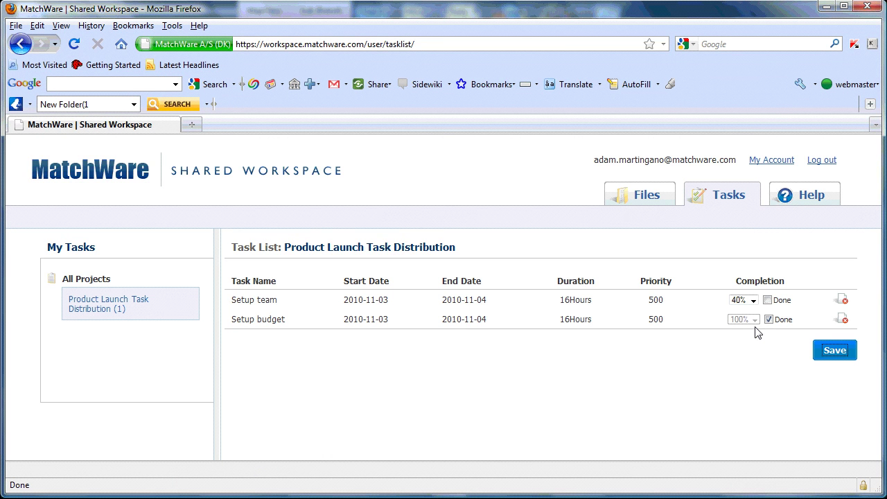